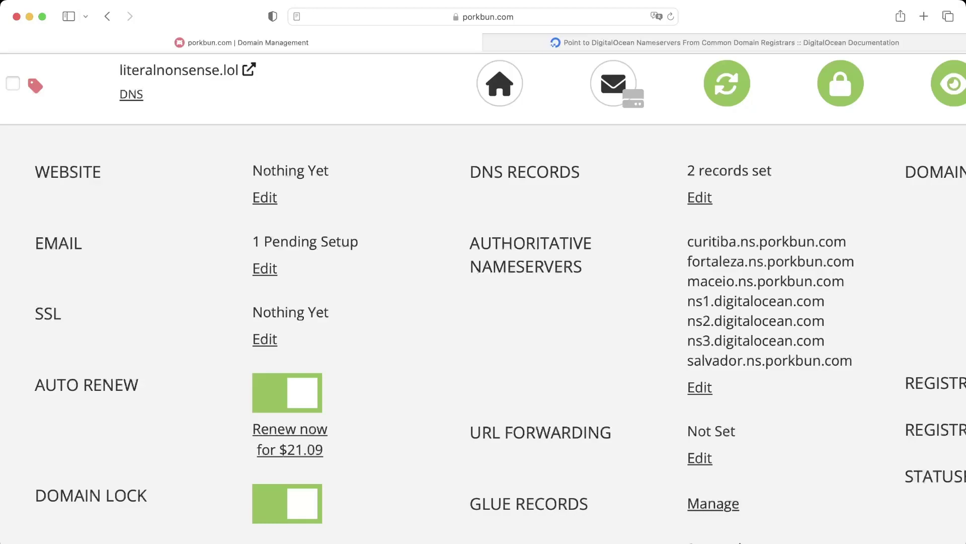
Step: Highlight the Authoritative Nameservers entry on the literalnonsense.lol domain row in Porkbun
drag(470, 242, 582, 266)
Step: Review literalnonsense.lol's nameserver editor in Porkbun, then return to the DigitalOcean nameservers tutorial
click(700, 387)
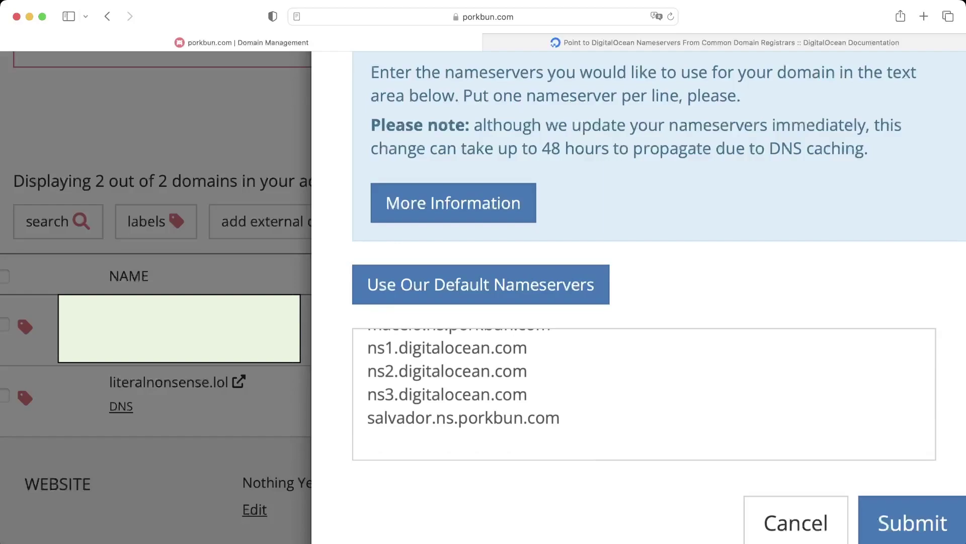
scroll(483, 297, up, 4)
scroll(483, 296, right, 2)
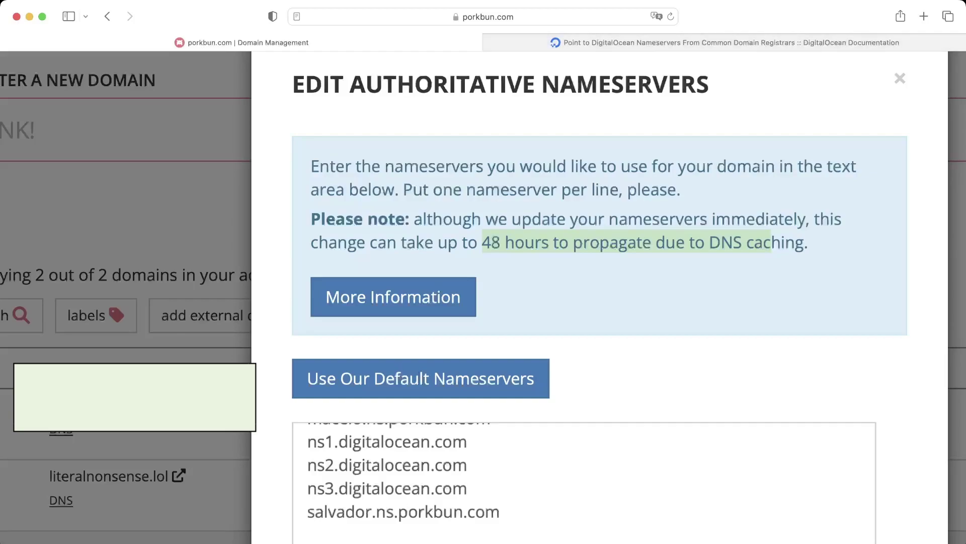
click(725, 43)
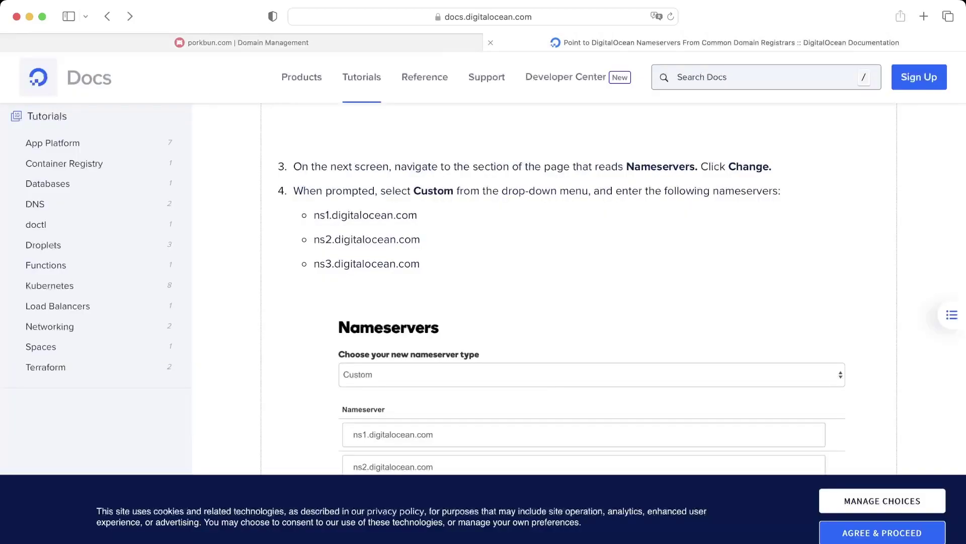
Step: Reload the nameservers tutorial and collapse the already-expanded GoDaddy instructions
key(super+r)
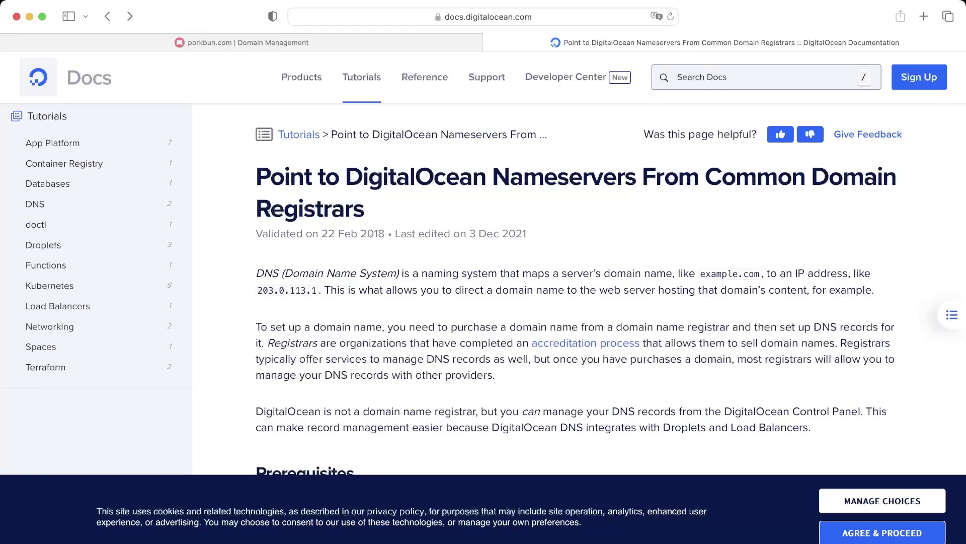
scroll(869, 179, down, 15)
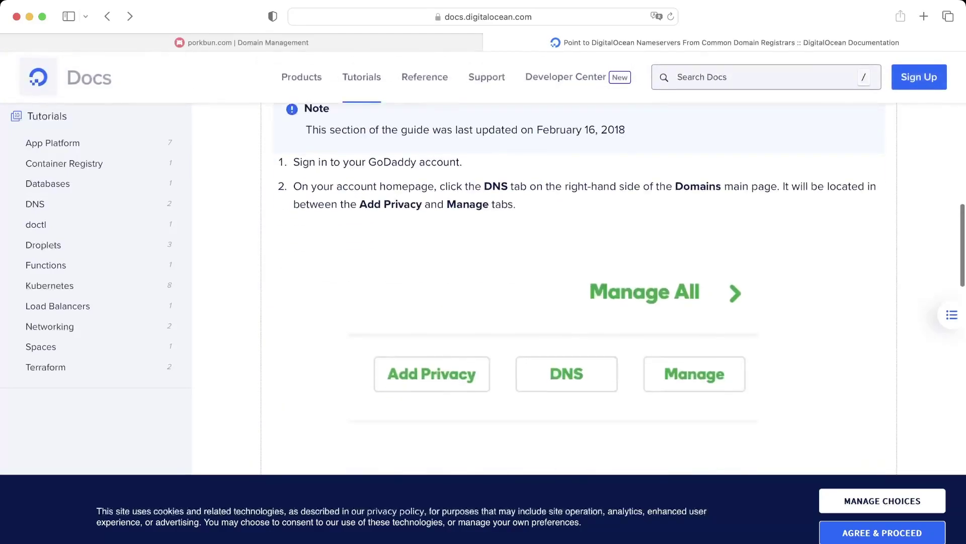
scroll(579, 281, up, 1)
click(310, 160)
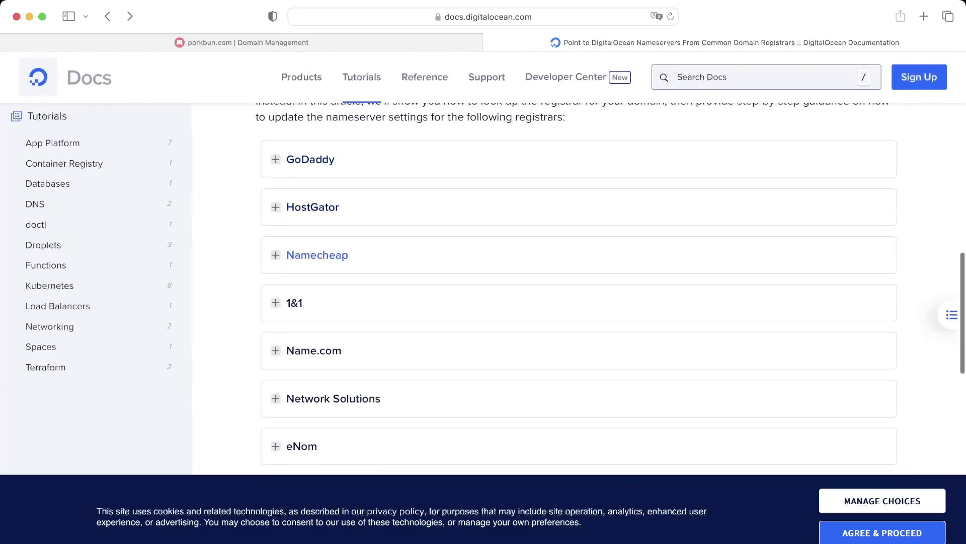
scroll(579, 281, up, 1)
scroll(579, 282, down, 2)
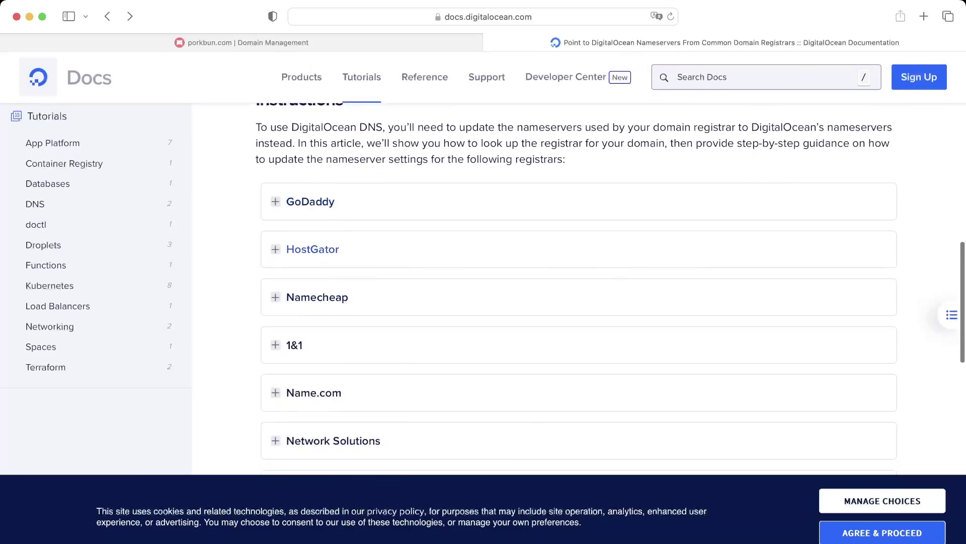
scroll(312, 239, down, 10)
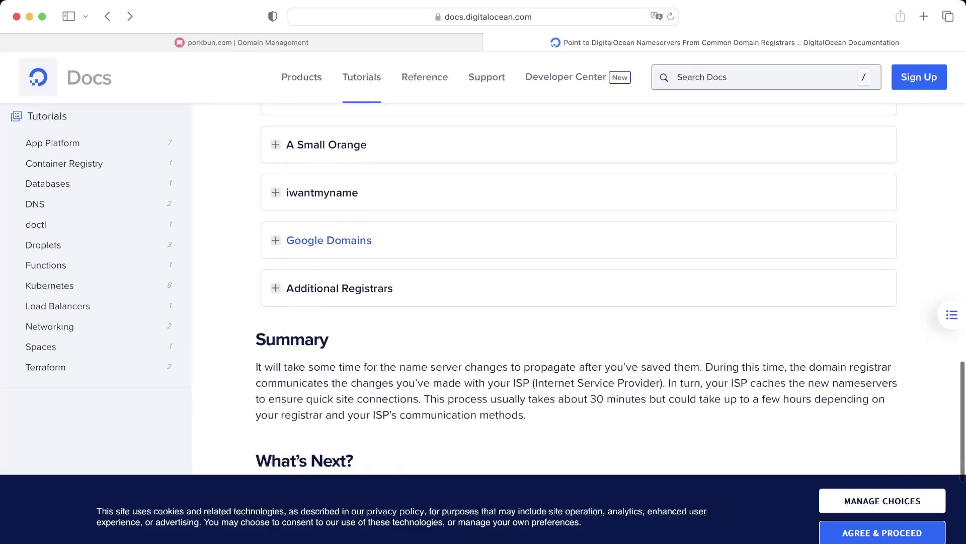
scroll(579, 290, up, 8)
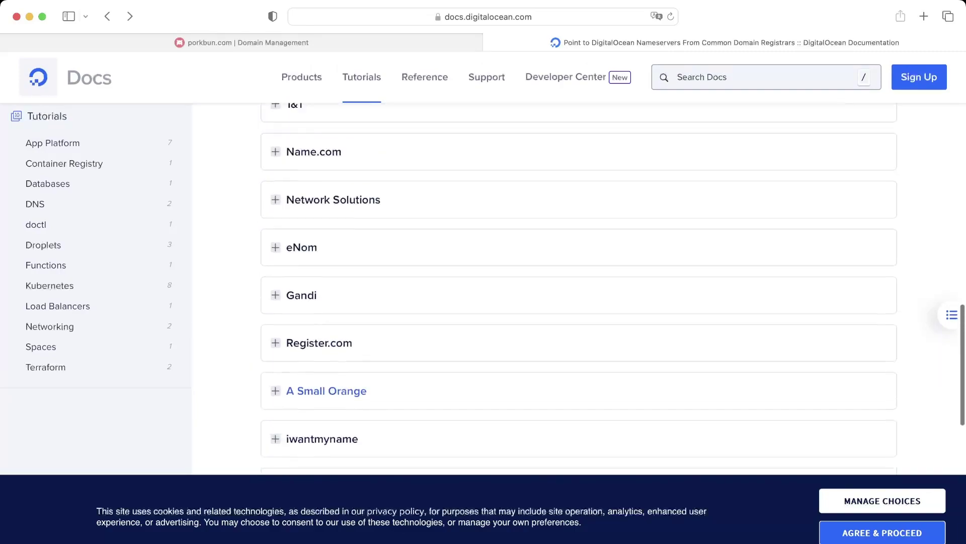
scroll(579, 290, up, 3)
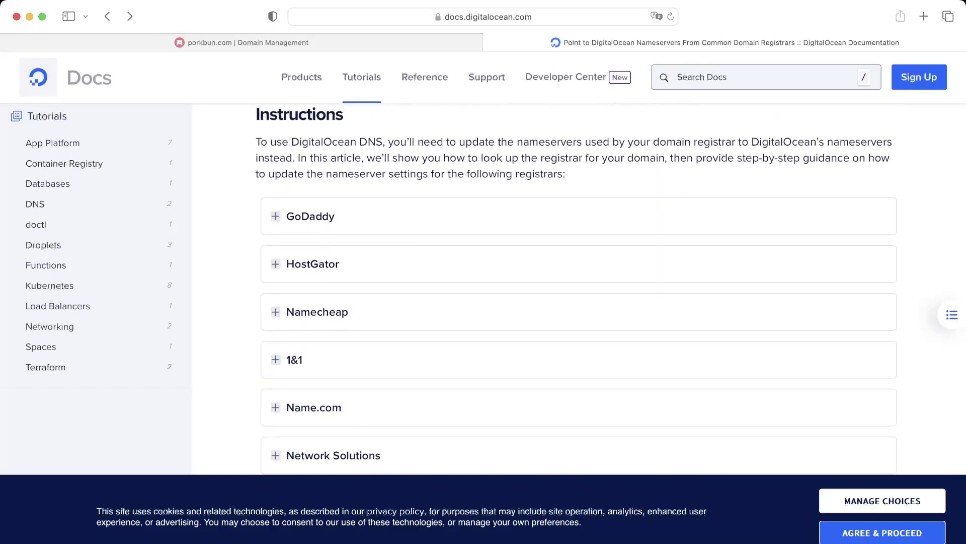
Step: Expand the GoDaddy instructions and select the ns1–ns3.digitalocean.com nameserver lines
click(311, 216)
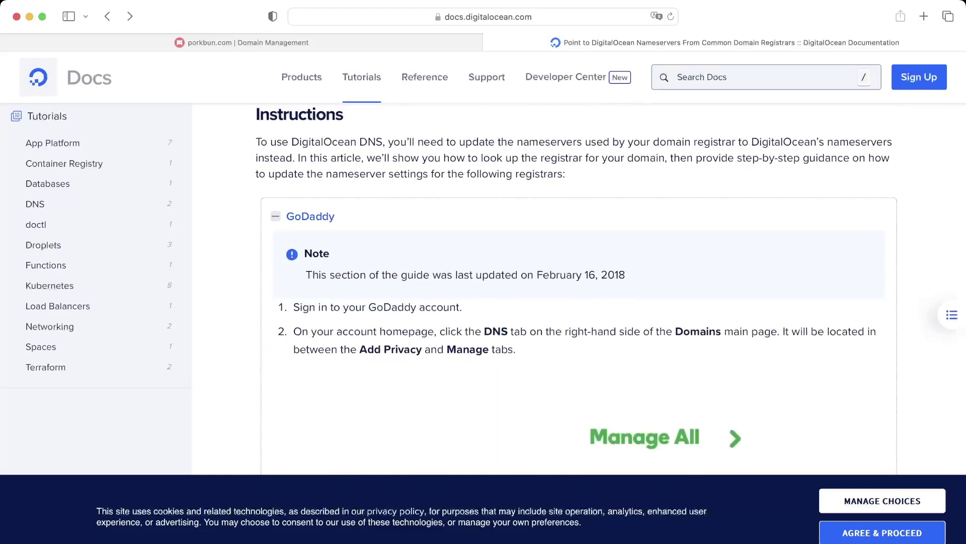
scroll(579, 289, down, 15)
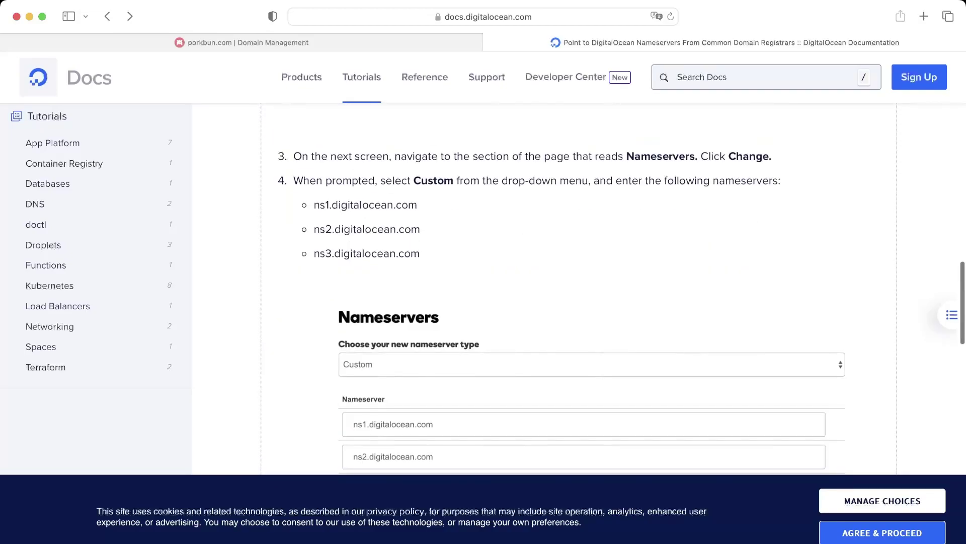
drag(421, 253, 313, 204)
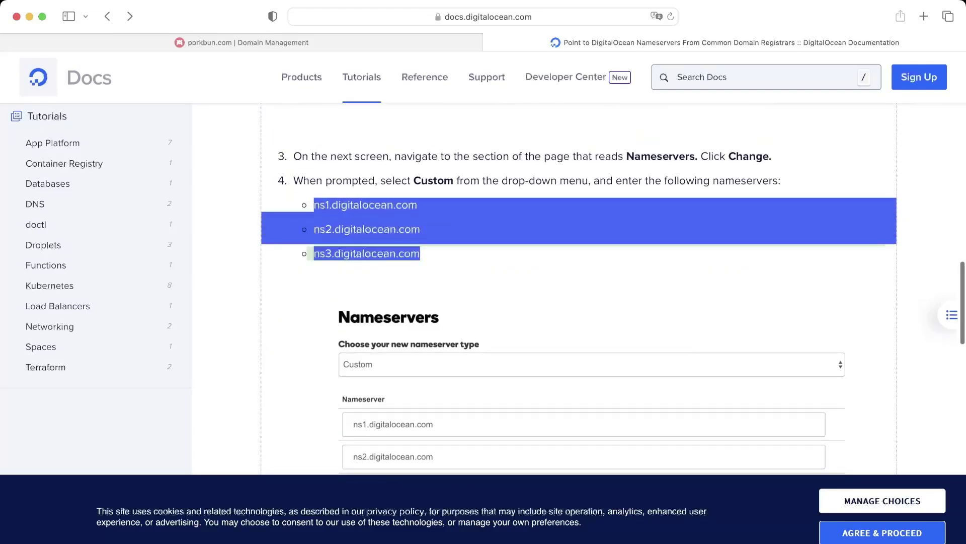
click(314, 204)
drag(420, 253, 313, 205)
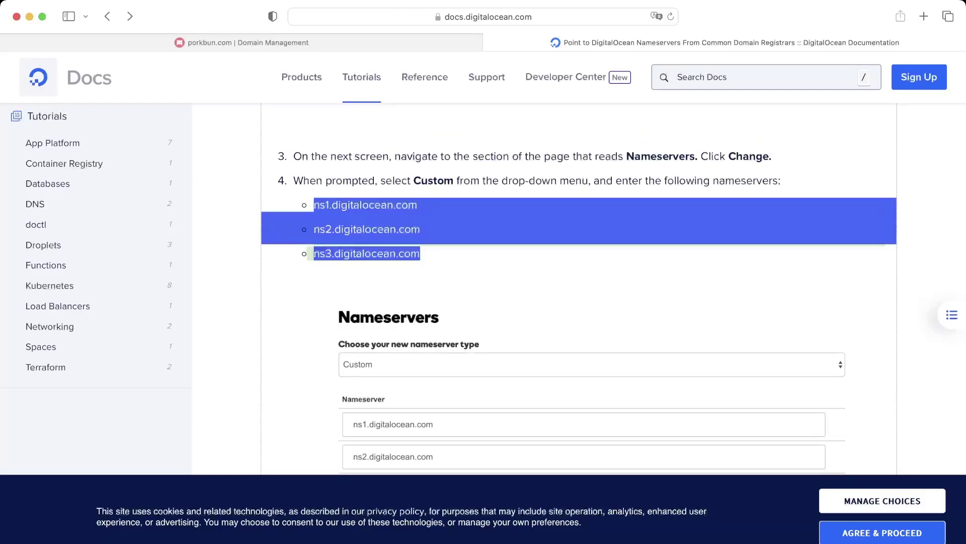
Step: Return to Porkbun's nameserver editor and confirm it lists ns1–ns3.digitalocean.com
key(ctrl+shift+Tab)
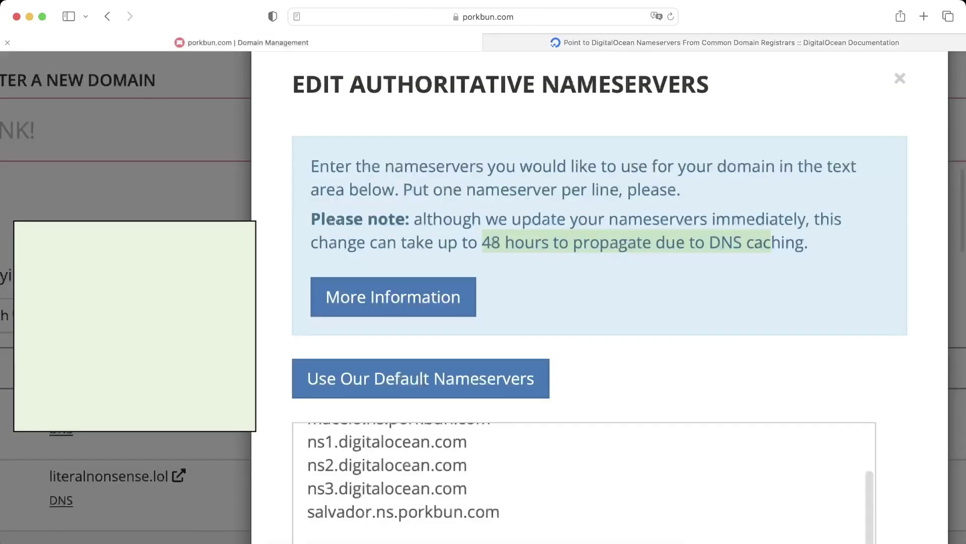
scroll(599, 302, down, 3)
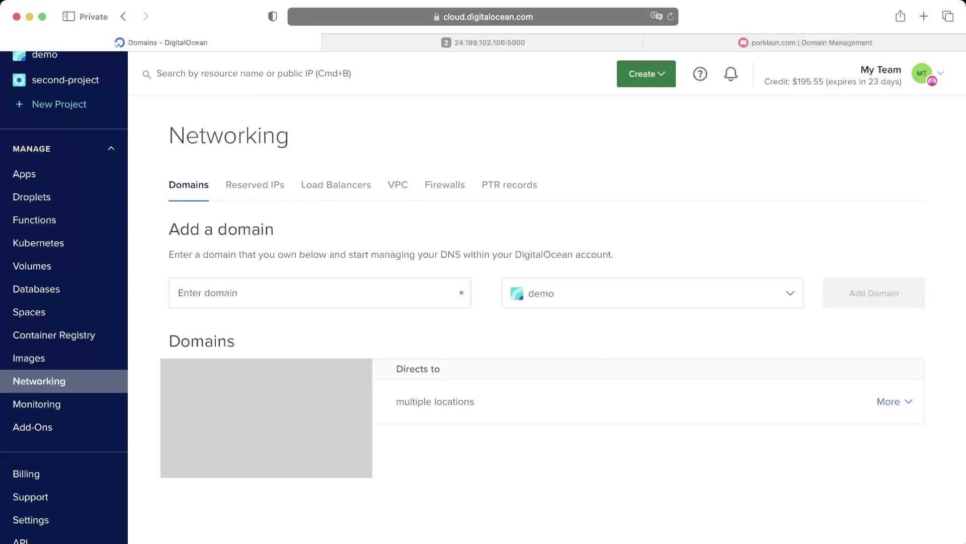
Step: Paste literalnonsense.lol into the Add a domain field, keeping the demo project selected
scroll(65, 255, down, 2)
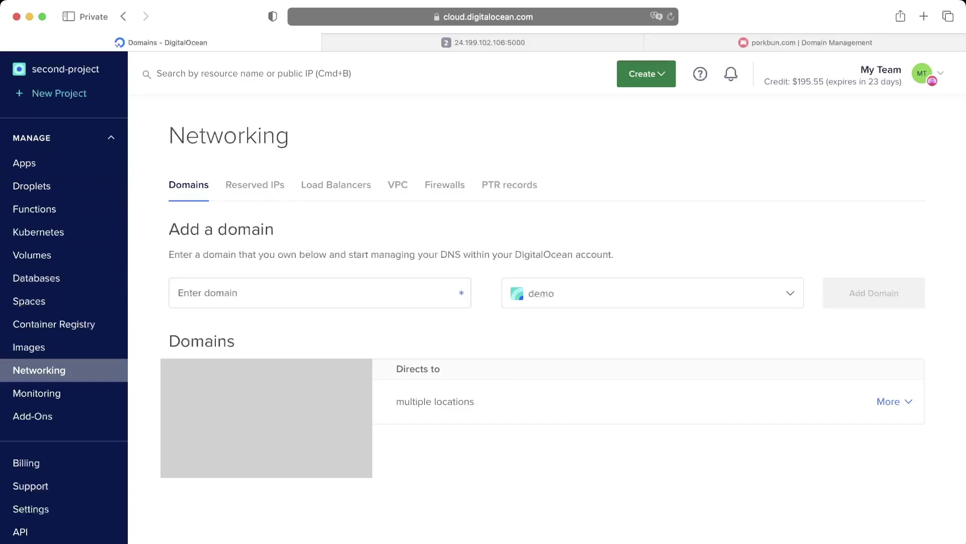
click(111, 138)
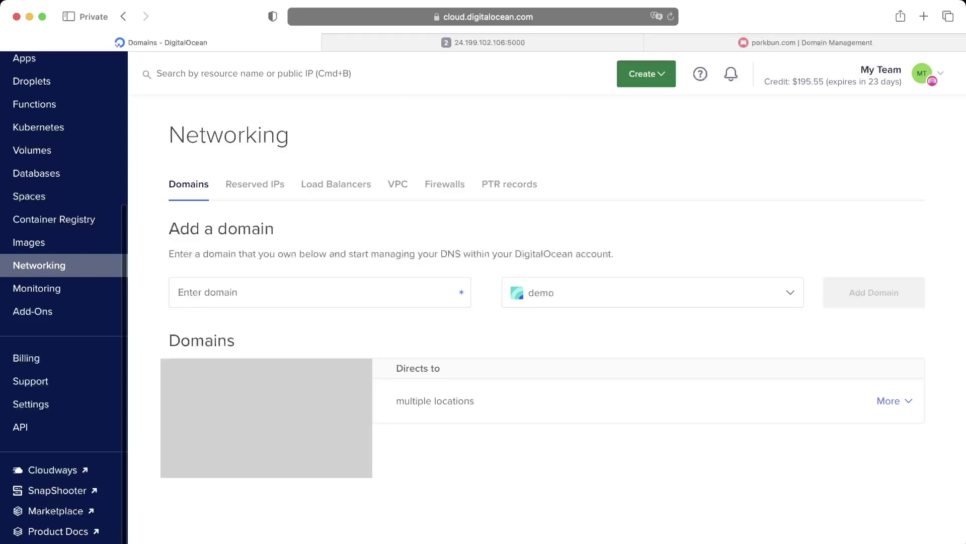
click(302, 292)
text(literalnonsense.lol)
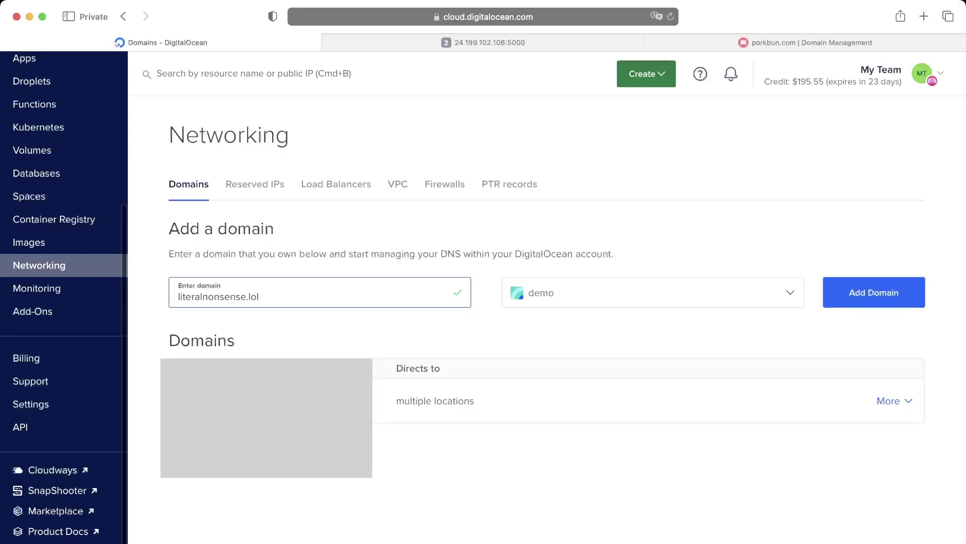
Step: Add literalnonsense.lol to the demo project and enter @ as the new record's hostname
click(874, 292)
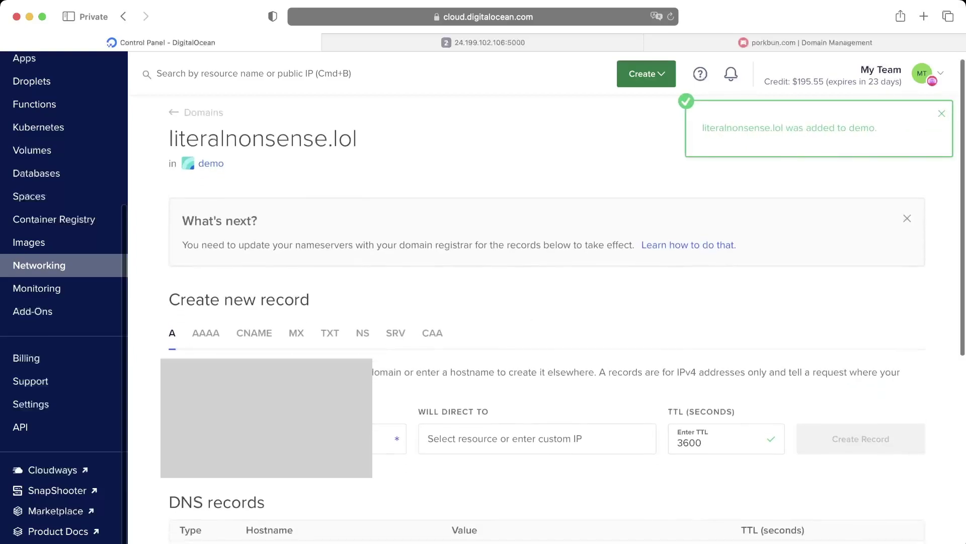
scroll(566, 301, down, 3)
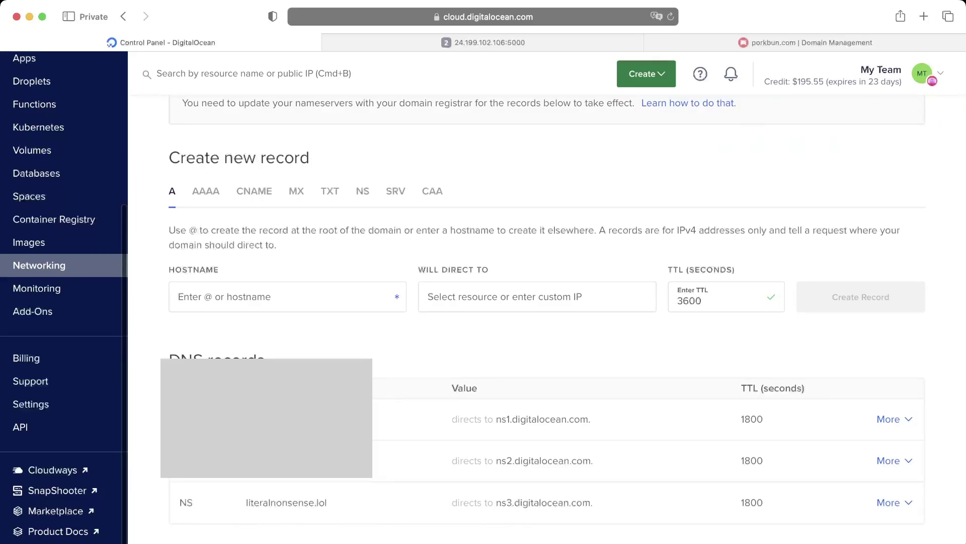
click(180, 296)
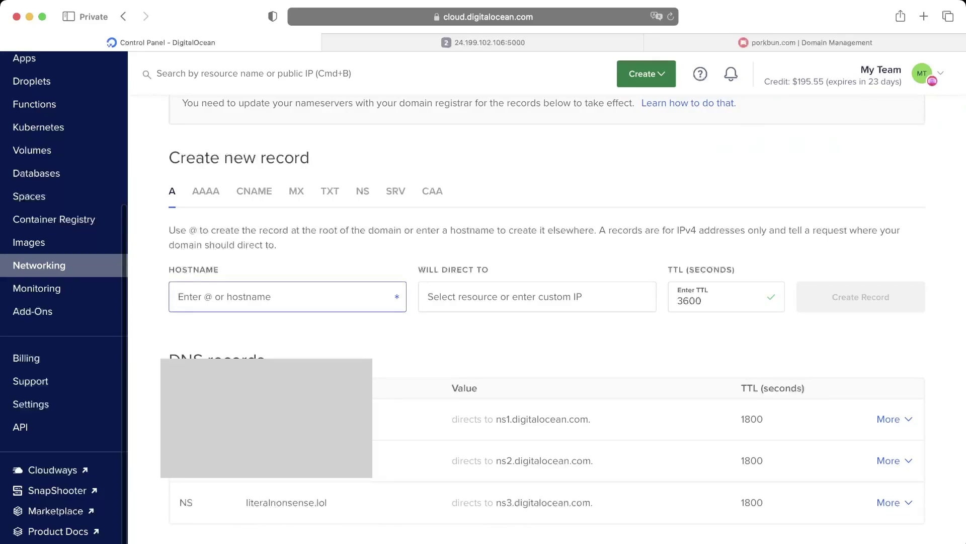
text(@)
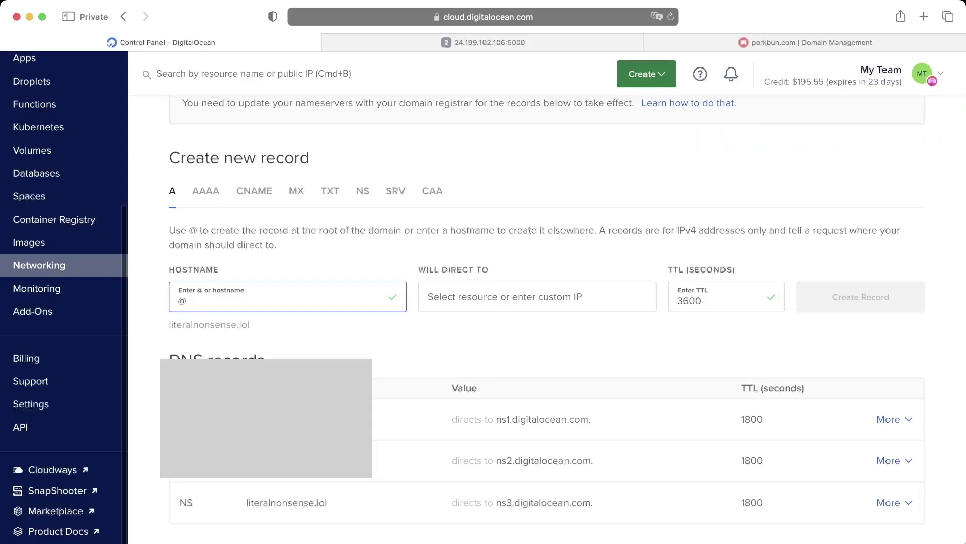
drag(169, 227, 209, 325)
click(209, 325)
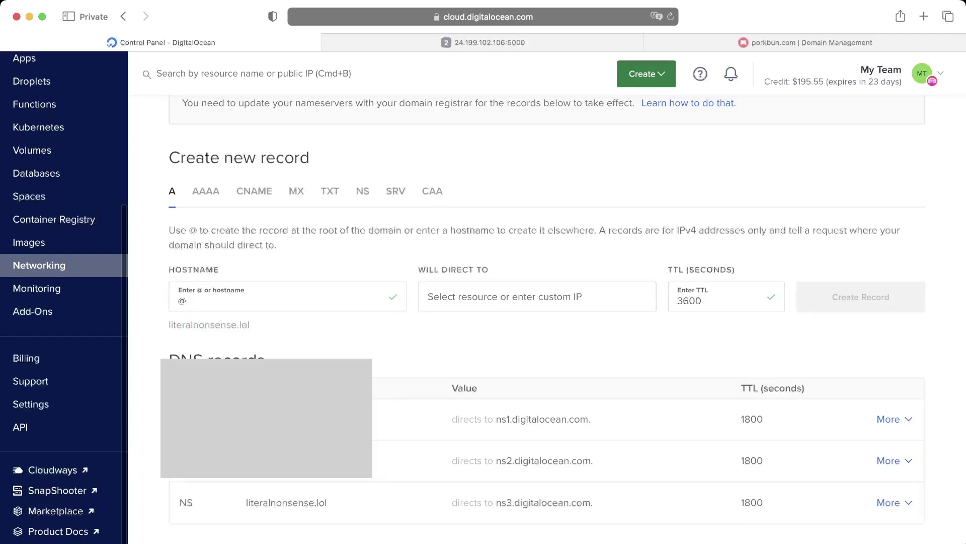
Step: Point the @ A record at demo-vm and create it
click(537, 297)
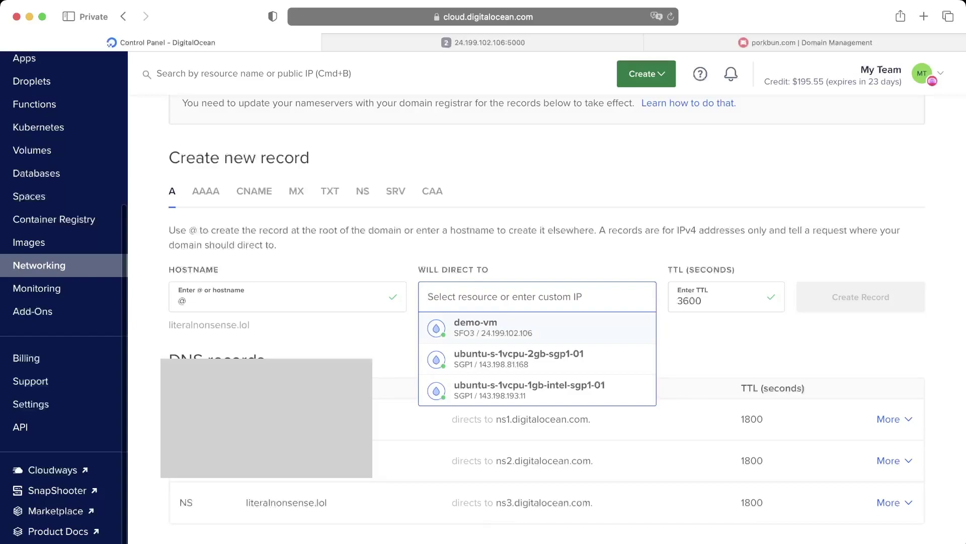
key(Return)
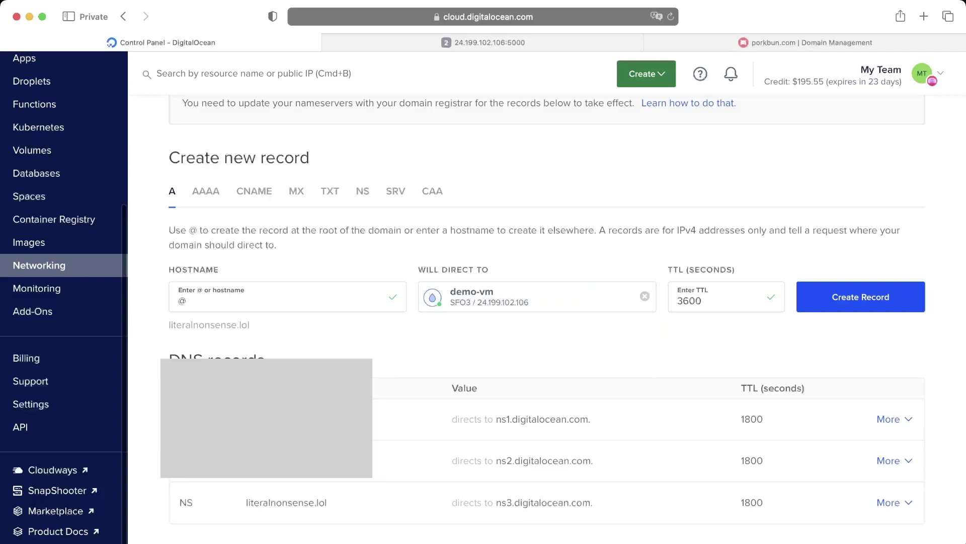
key(Return)
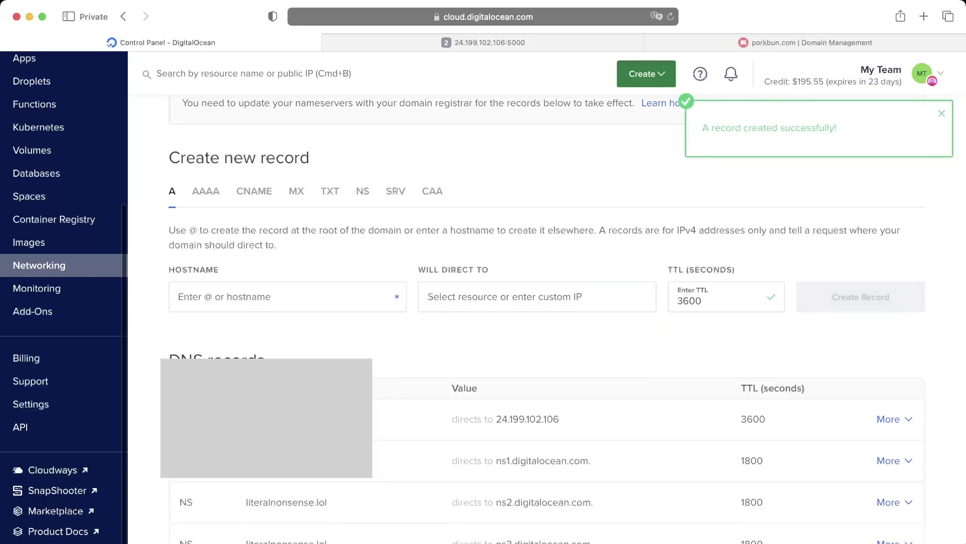
scroll(567, 320, down, 1)
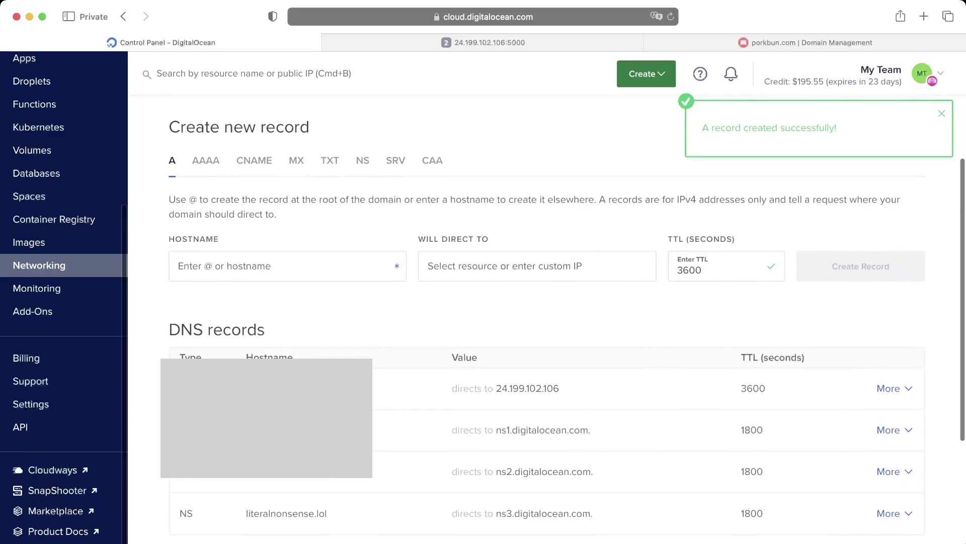
Step: Create a www A record directed to demo-vm at 24.199.102.106
click(179, 280)
text(www)
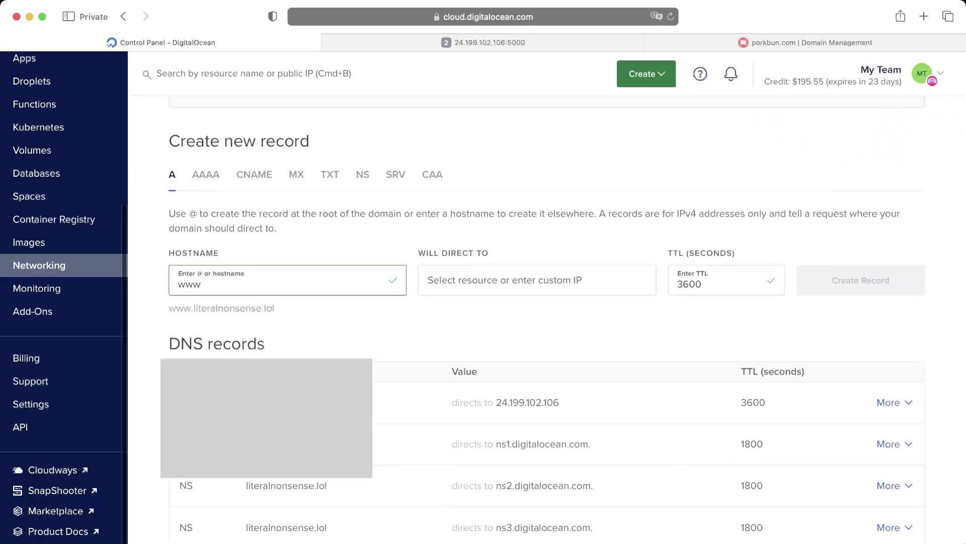
key(Tab)
key(Return)
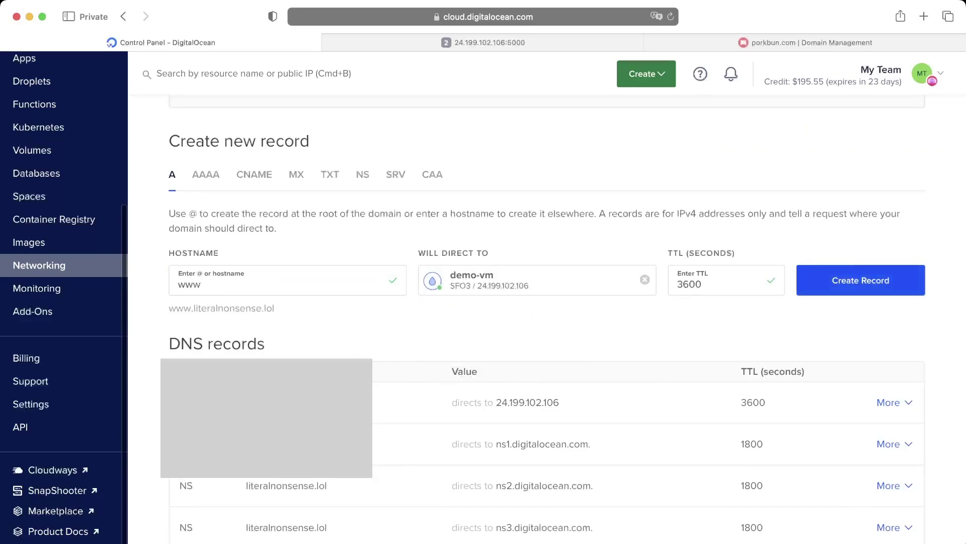
key(Return)
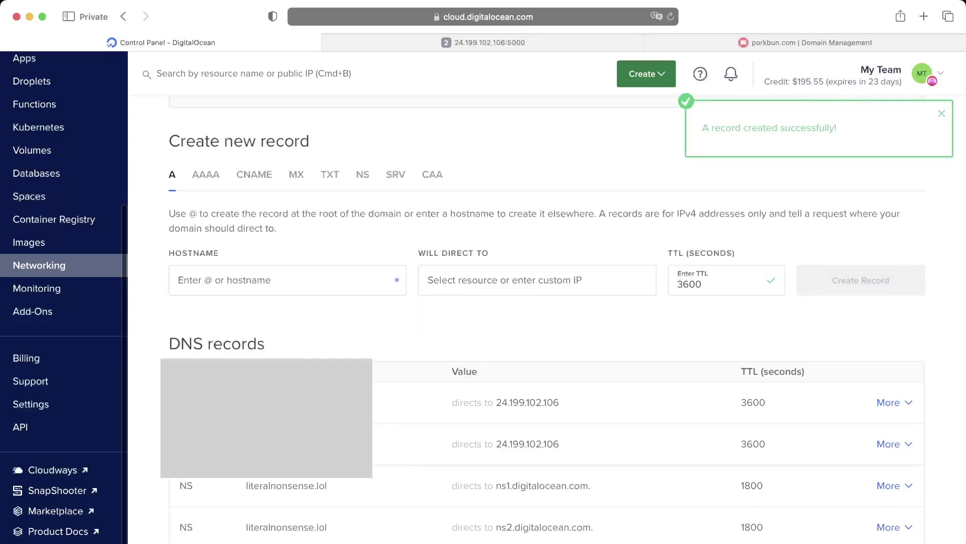
scroll(547, 302, down, 2)
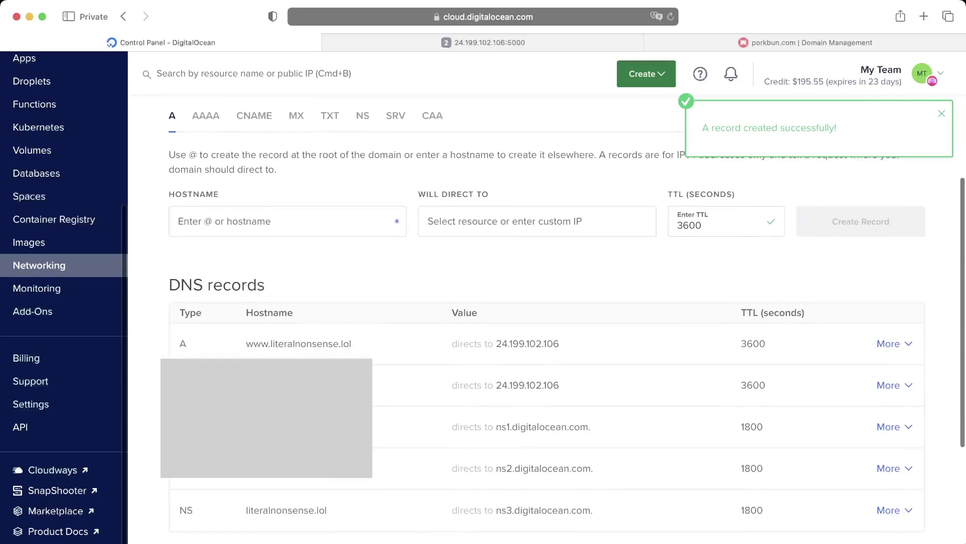